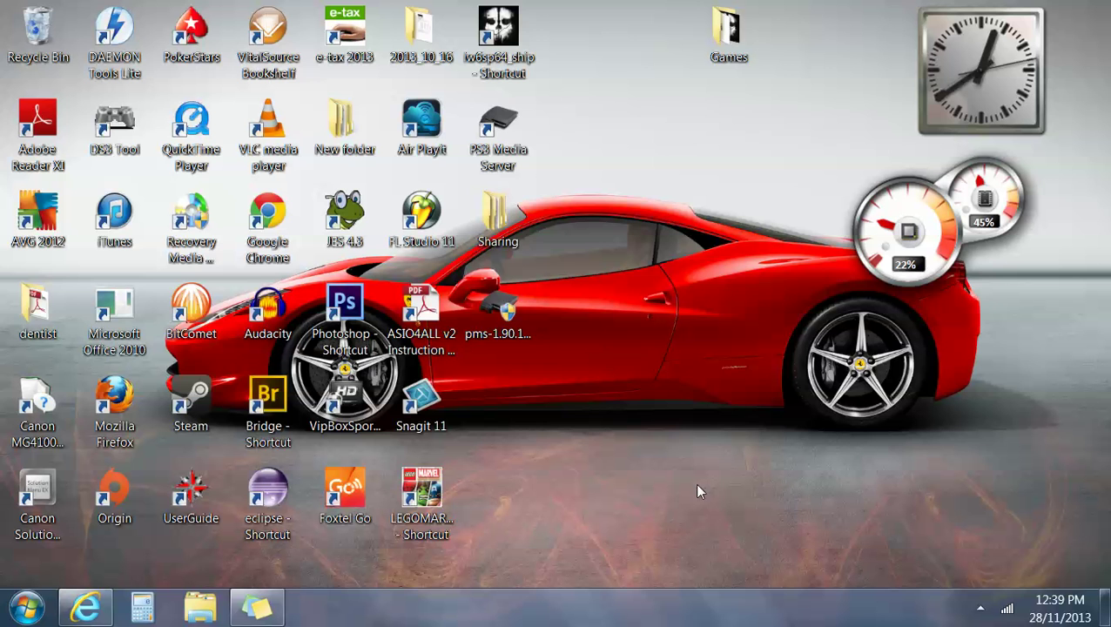
Step: Launch PS3 Media Server from the desktop and let it search for renderers
left_click(502, 133)
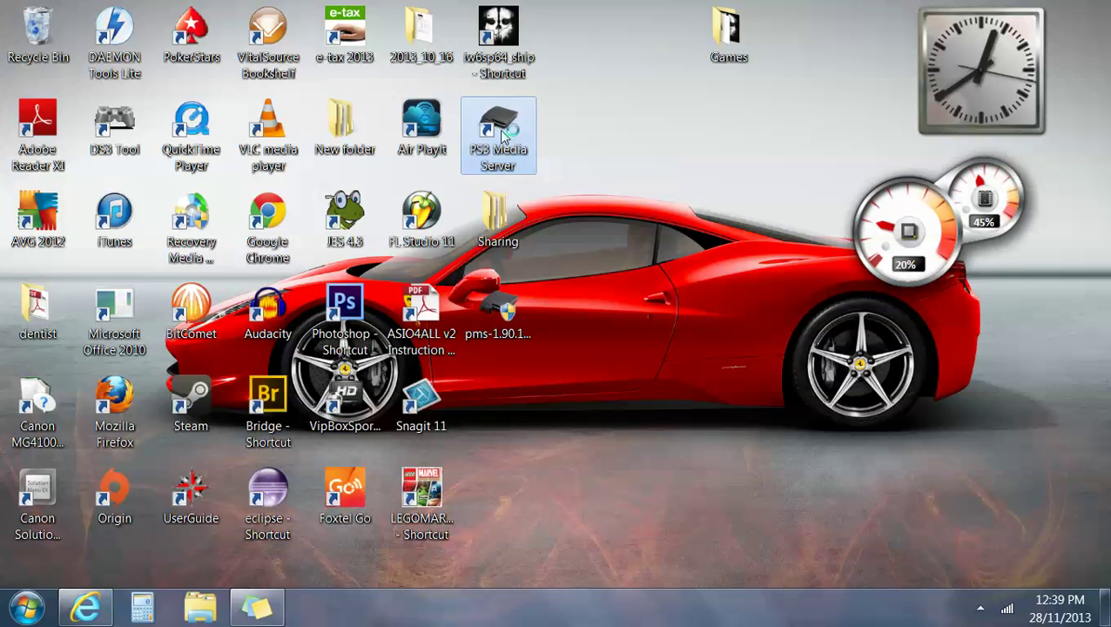
double_click(501, 132)
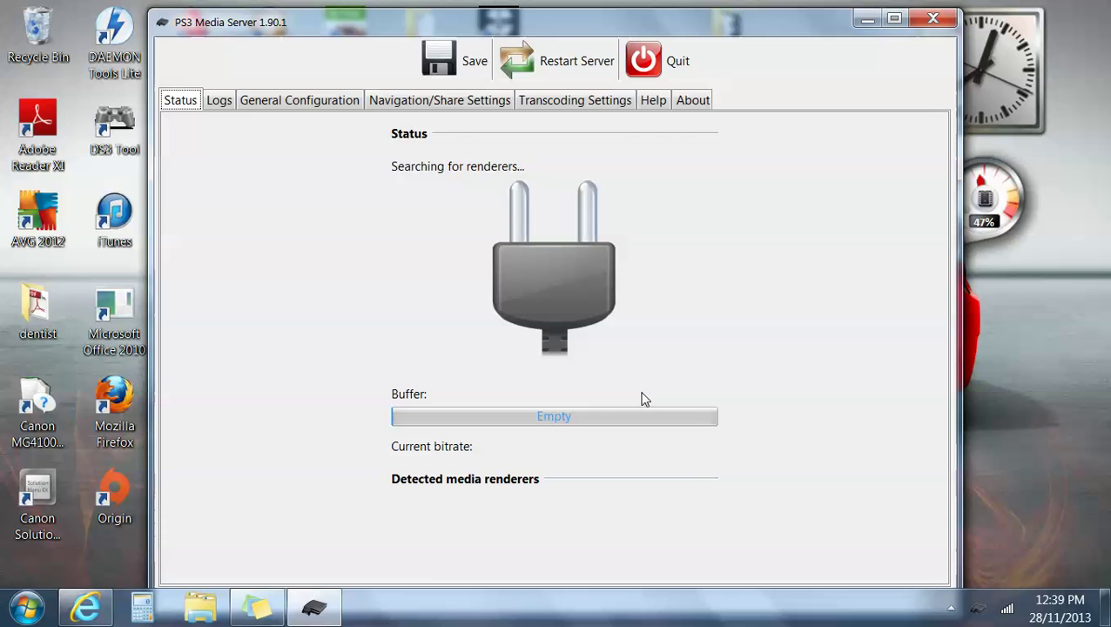
mouse_move(938, 265)
left_mouse_down()
mouse_move(938, 290)
mouse_move(937, 248)
left_mouse_up()
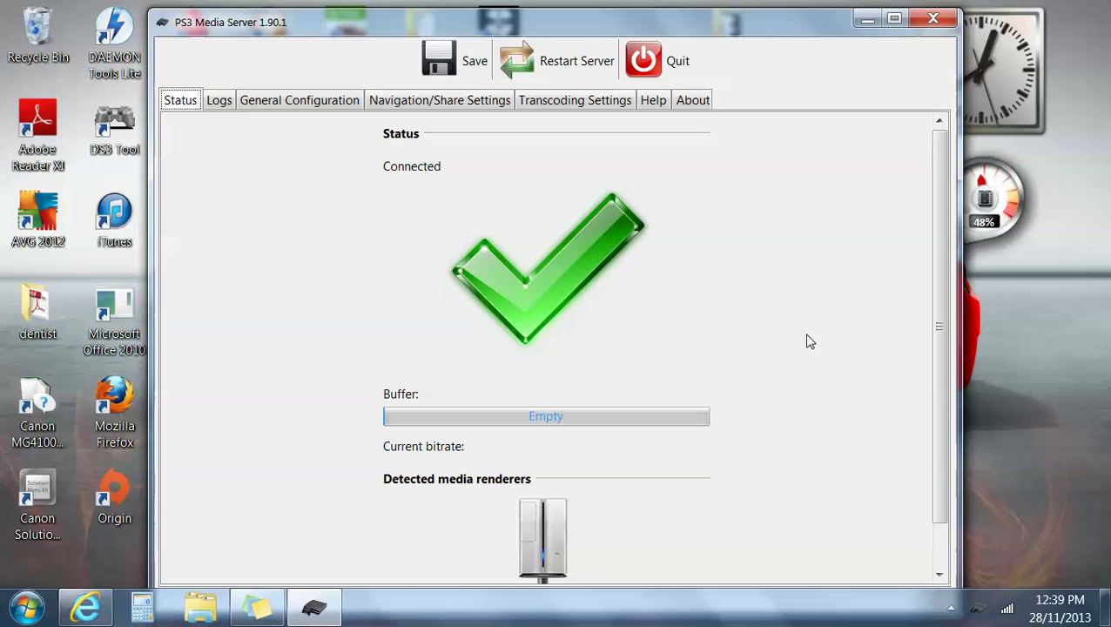
Step: Examine the media server's connection status and its detected media renderers
scroll(801, 347, "down", 2)
scroll(809, 383, "down", 1)
scroll(818, 352, "up", 2)
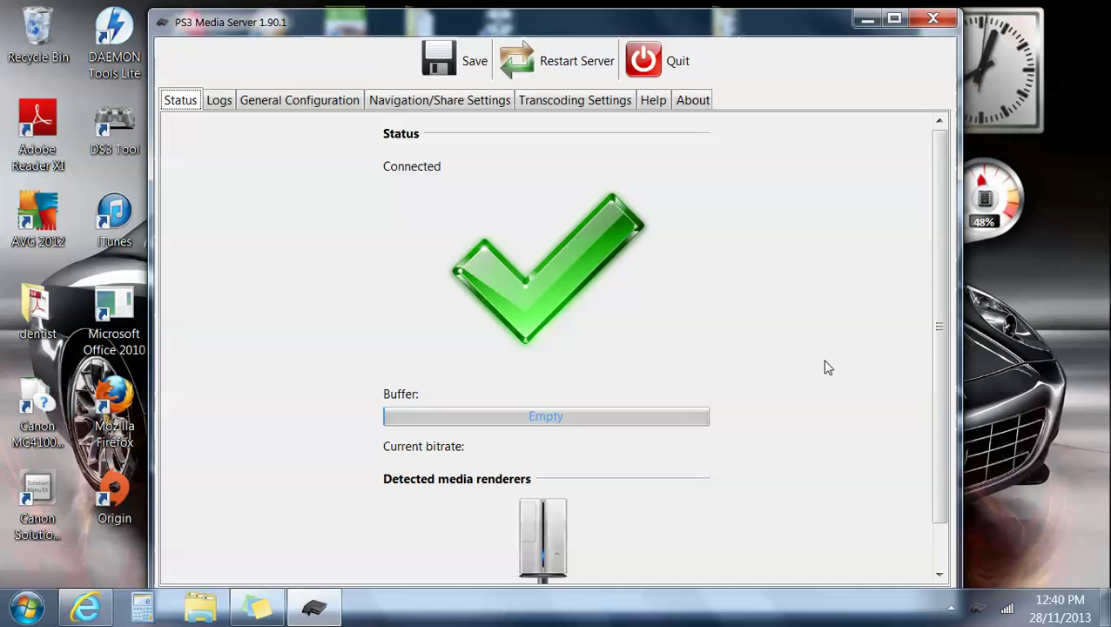
scroll(828, 367, "down", 2)
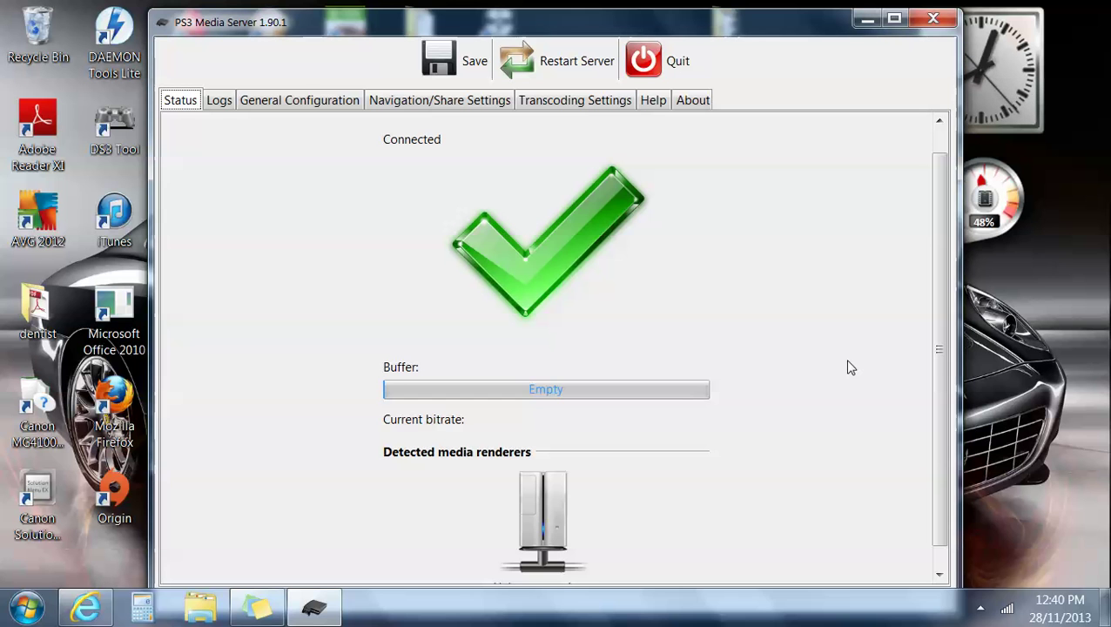
scroll(724, 377, "down", 2)
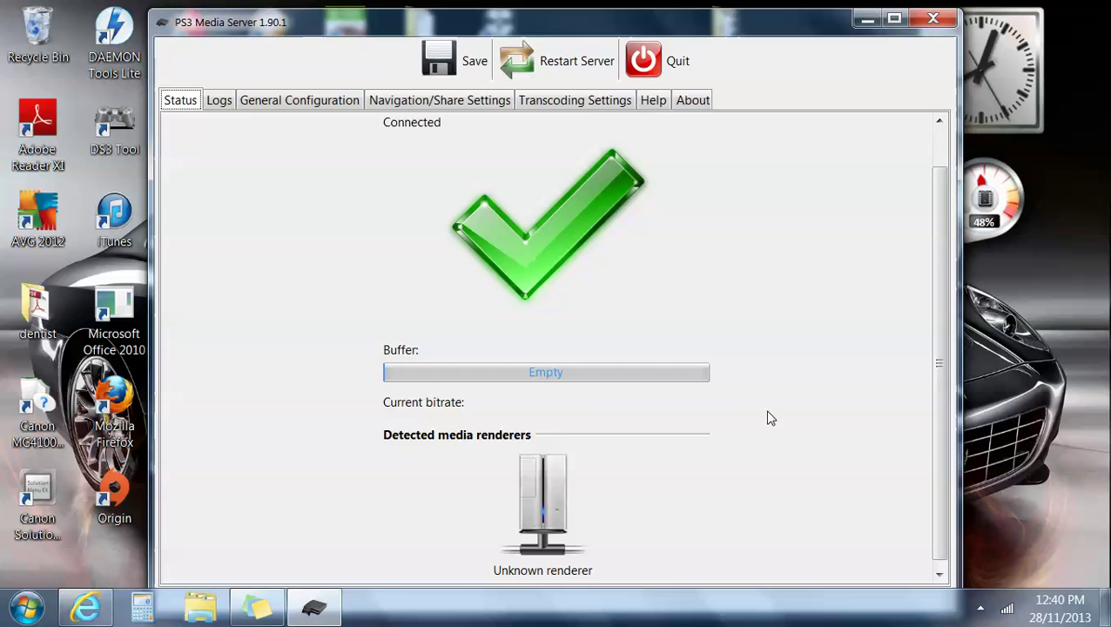
scroll(758, 418, "down", 1)
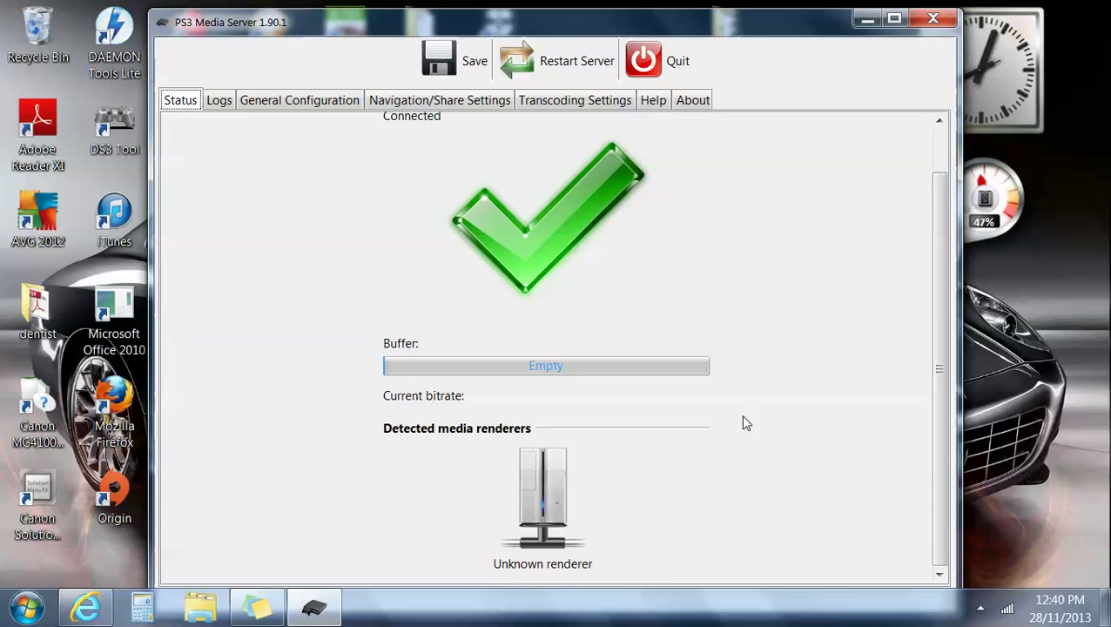
Step: Minimize PS3 Media Server, reopen its Main Panel from the notification area, and quit the server there
left_click(867, 19)
left_click(980, 608)
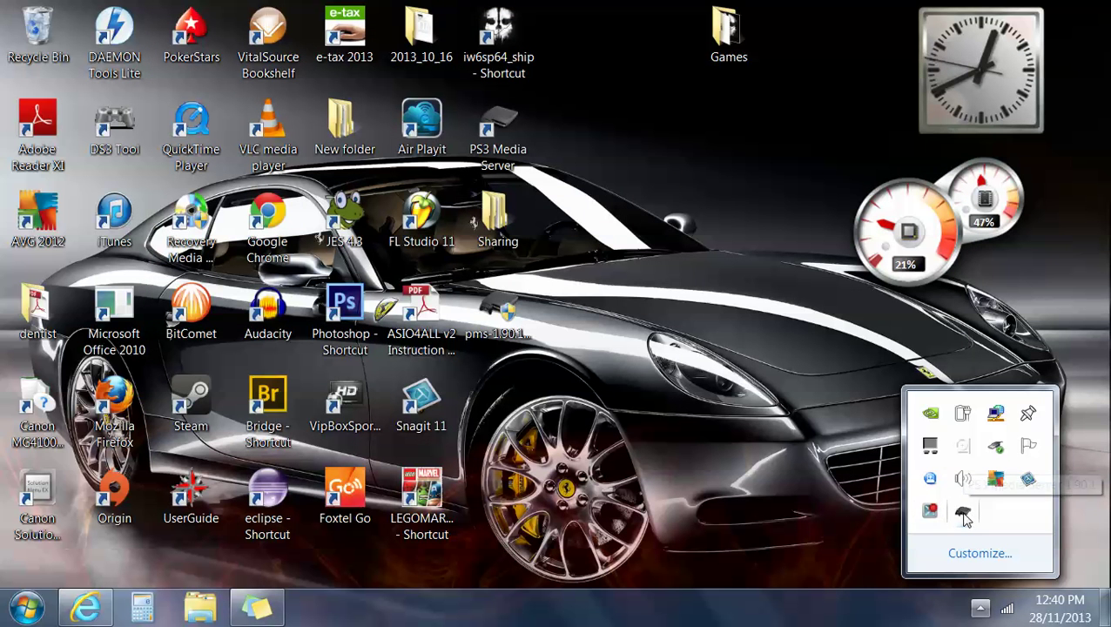
right_click(964, 516)
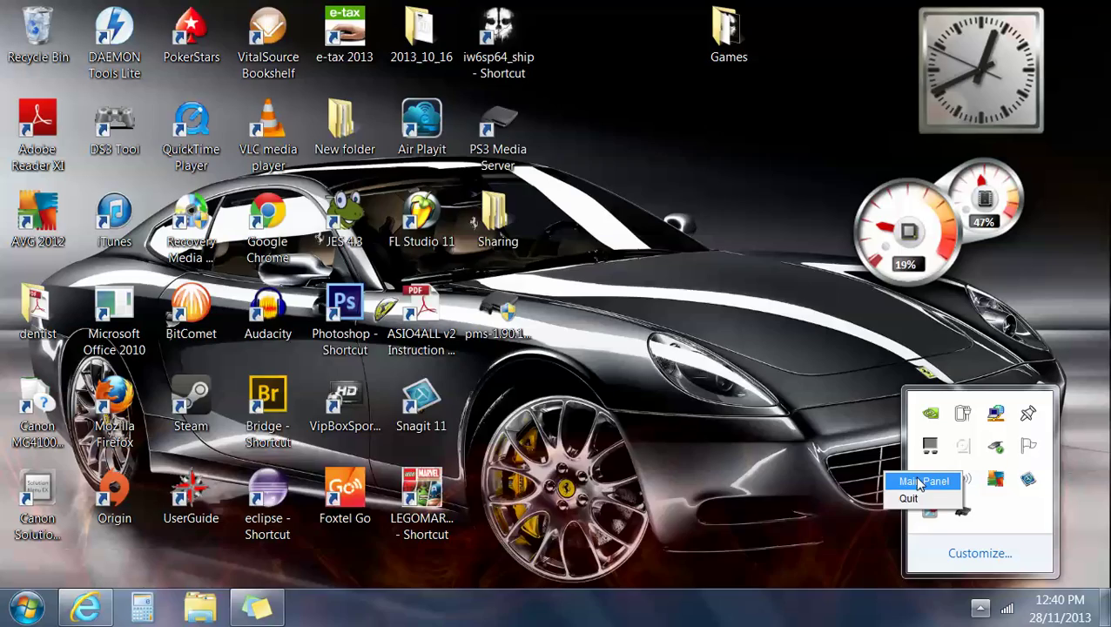
left_click(919, 484)
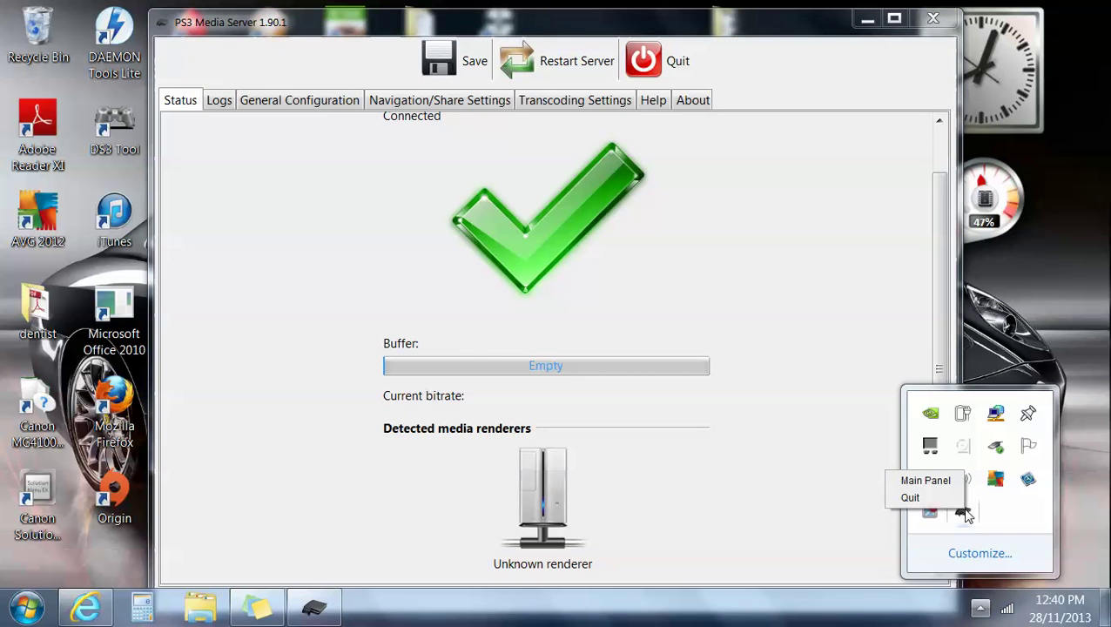
left_click(910, 498)
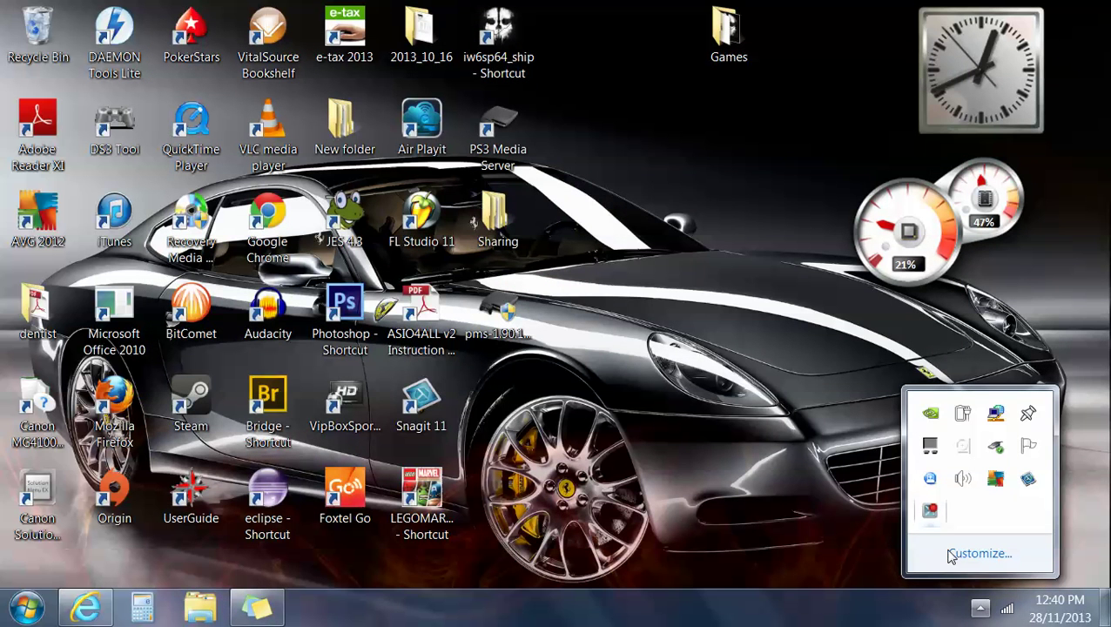
left_click(980, 608)
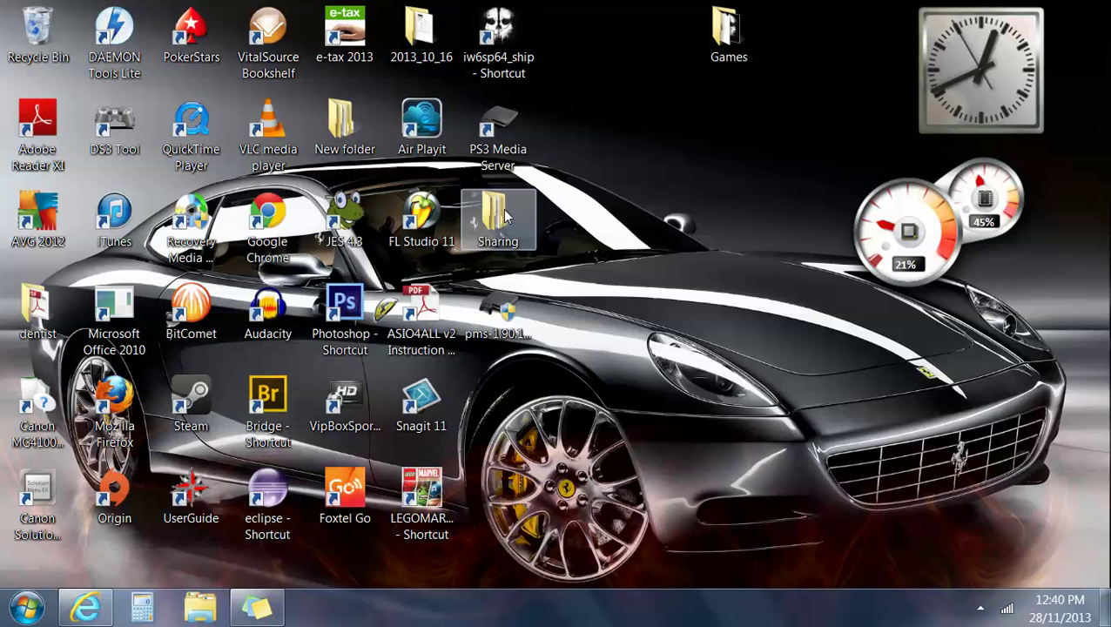
Step: Launch PS3 Media Server again and check which media renderers it detects
left_click(499, 129)
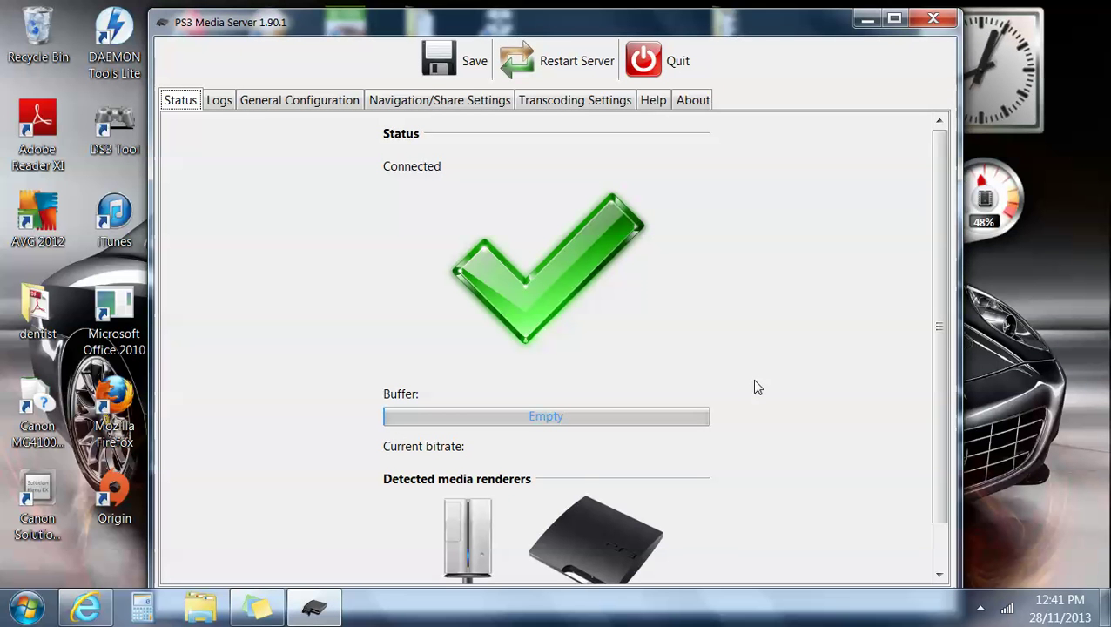
scroll(635, 339, "down", 2)
scroll(585, 540, "down", 3)
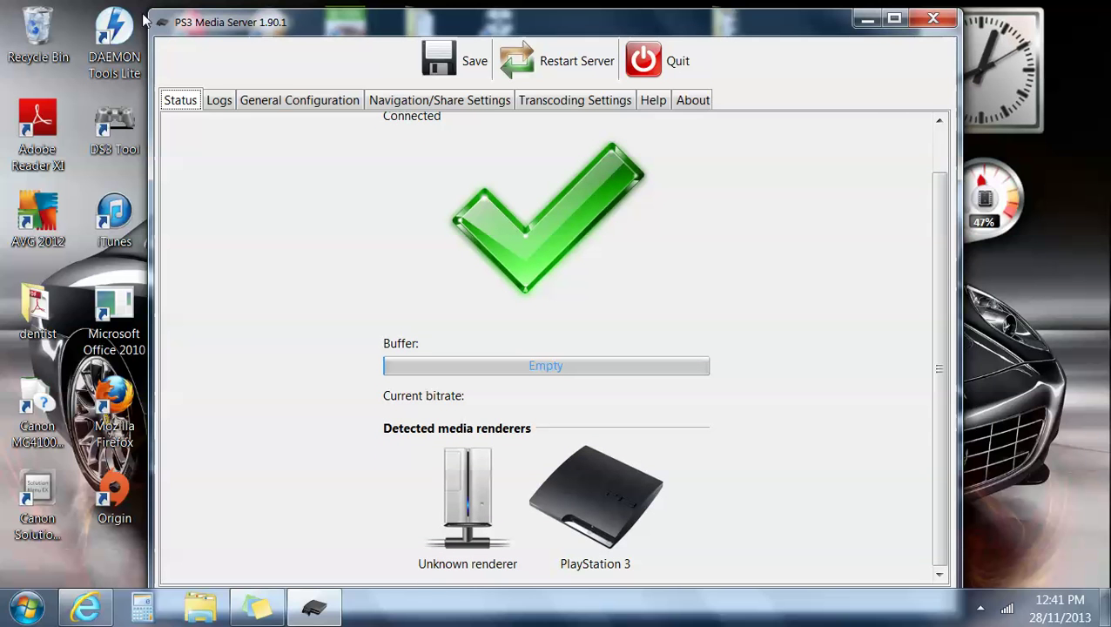
Step: Show the shared folders list in Navigation/Share Settings and move the window aside to uncover the Sharing folder on the desktop
left_click(429, 103)
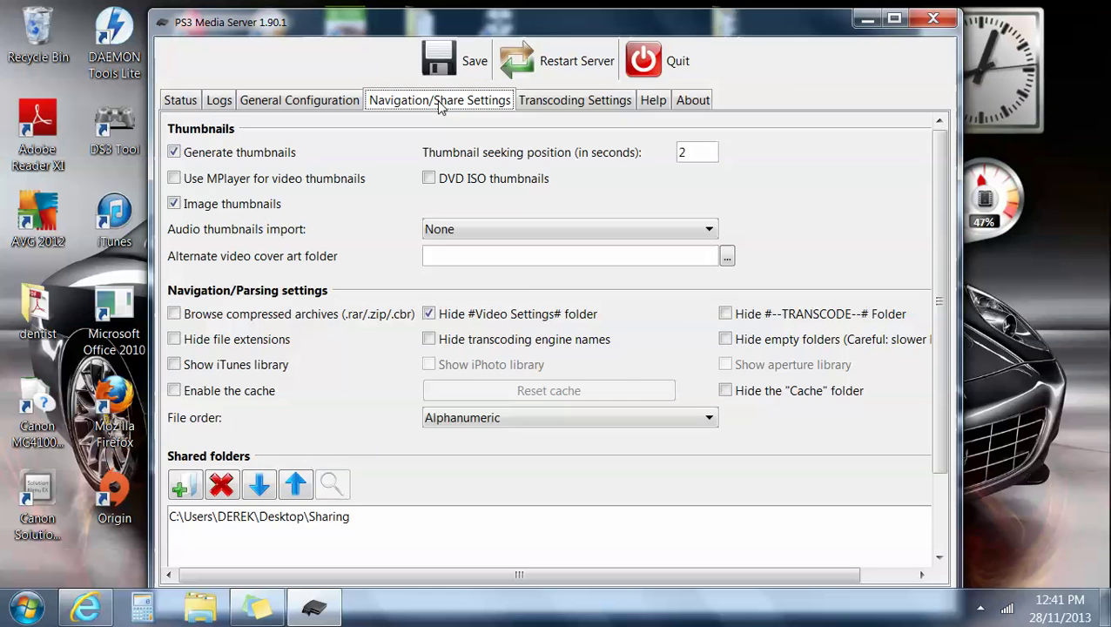
scroll(925, 451, "down", 3)
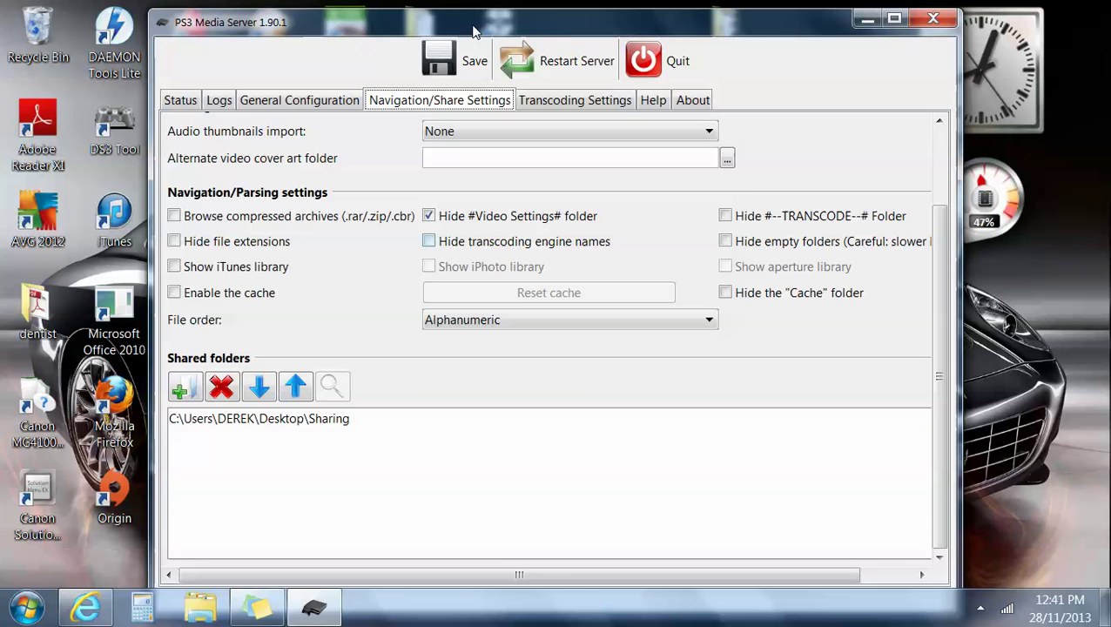
left_click_drag(467, 23, 1002, 0)
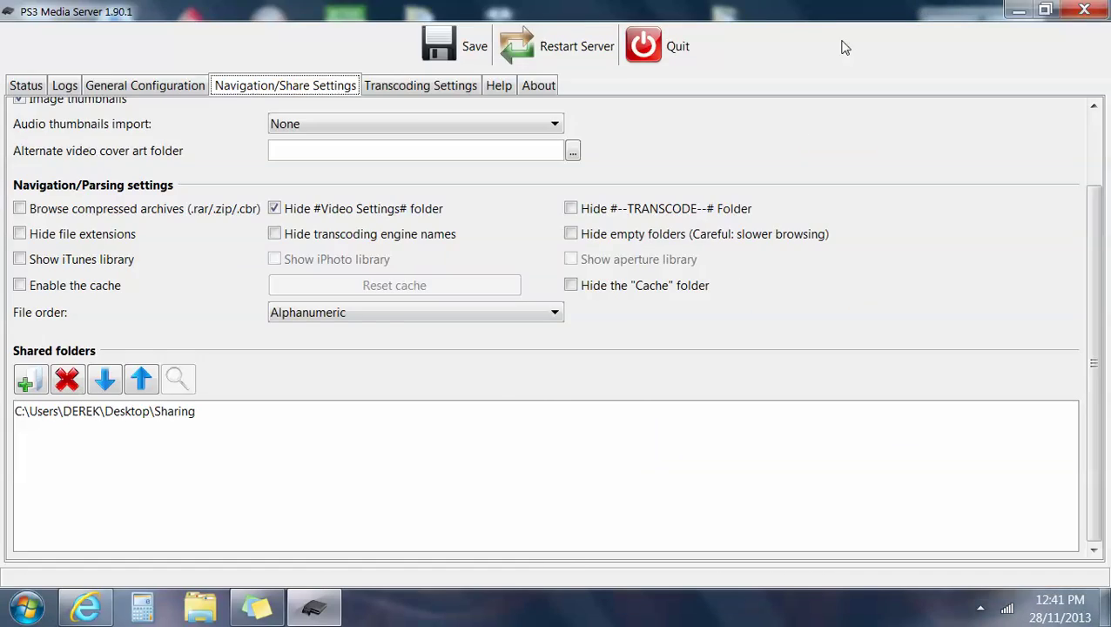
double_click(866, 8)
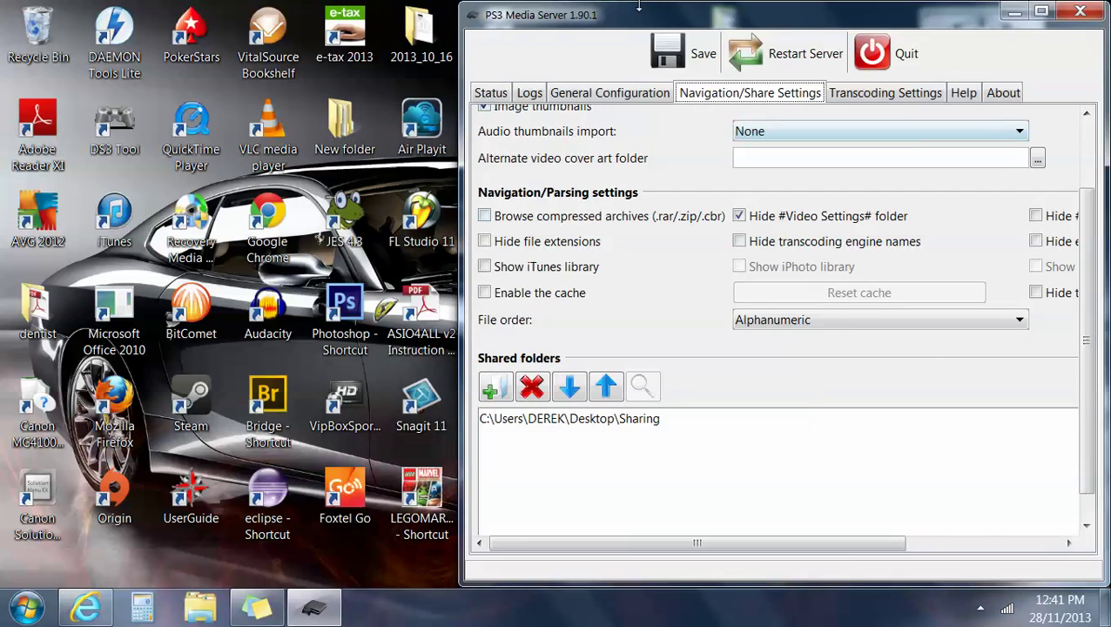
left_click_drag(672, 15, 857, 18)
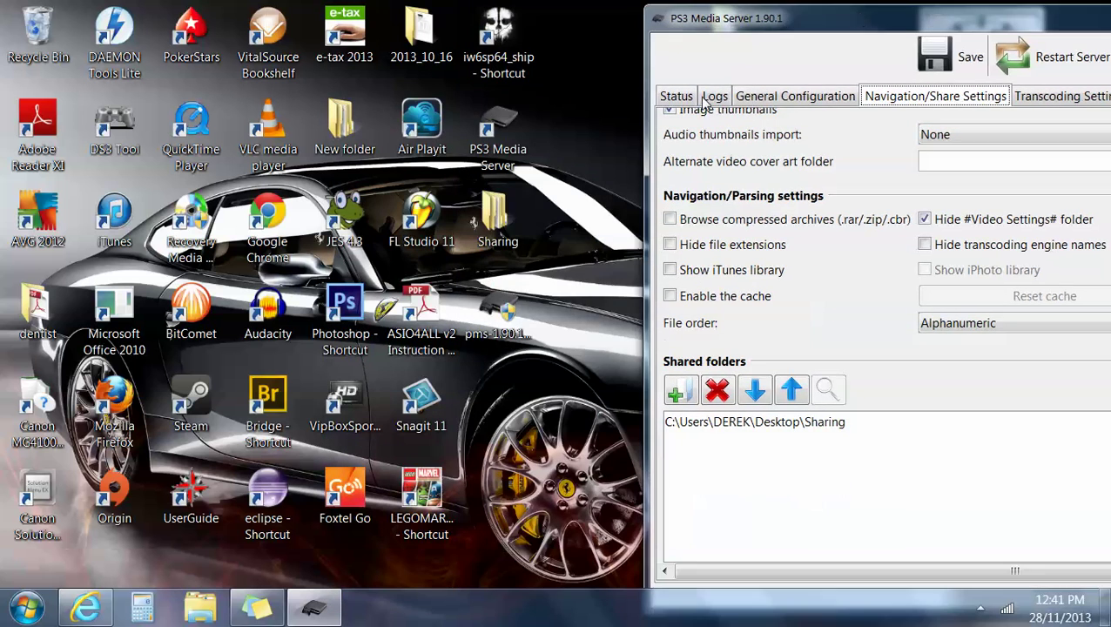
Step: Look through the Music and Videos subfolders of the desktop's Sharing folder and close the folder window
double_click(497, 216)
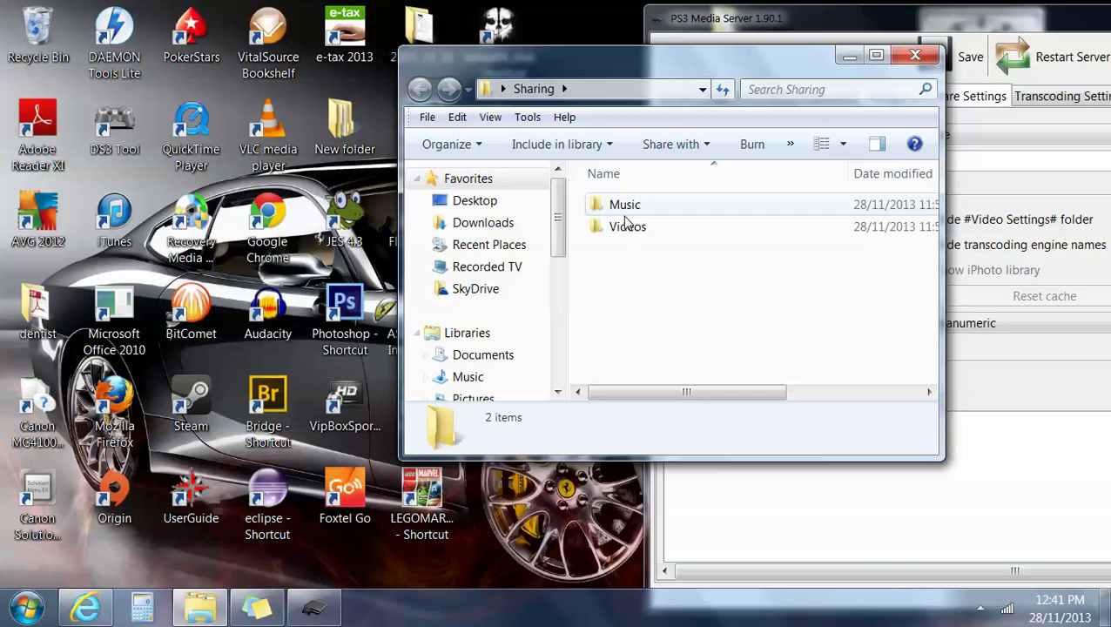
double_click(635, 209)
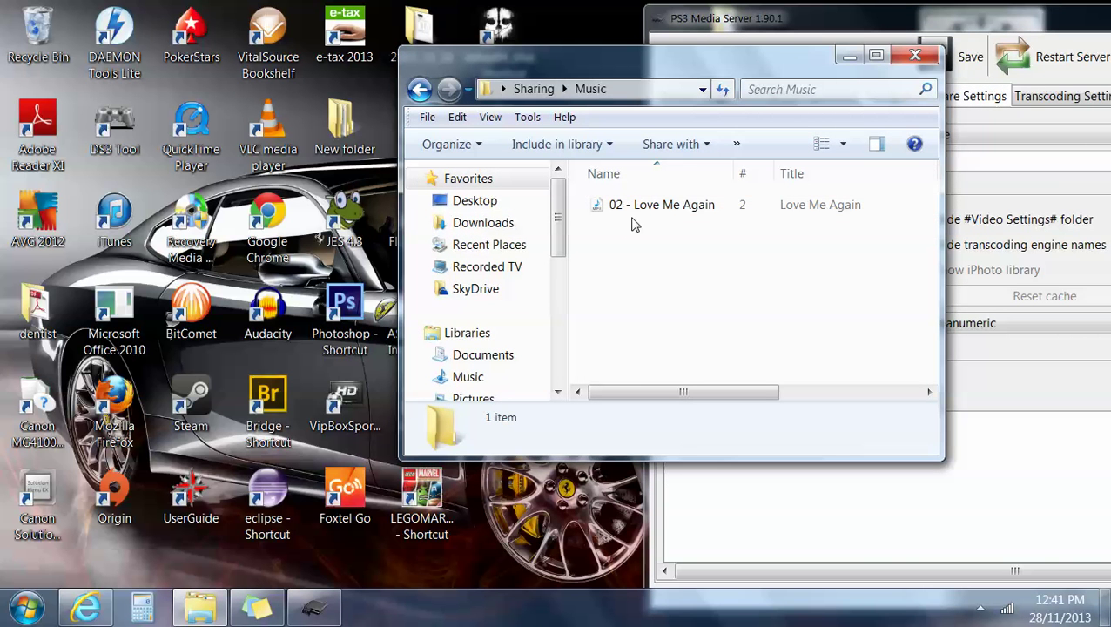
left_click(420, 90)
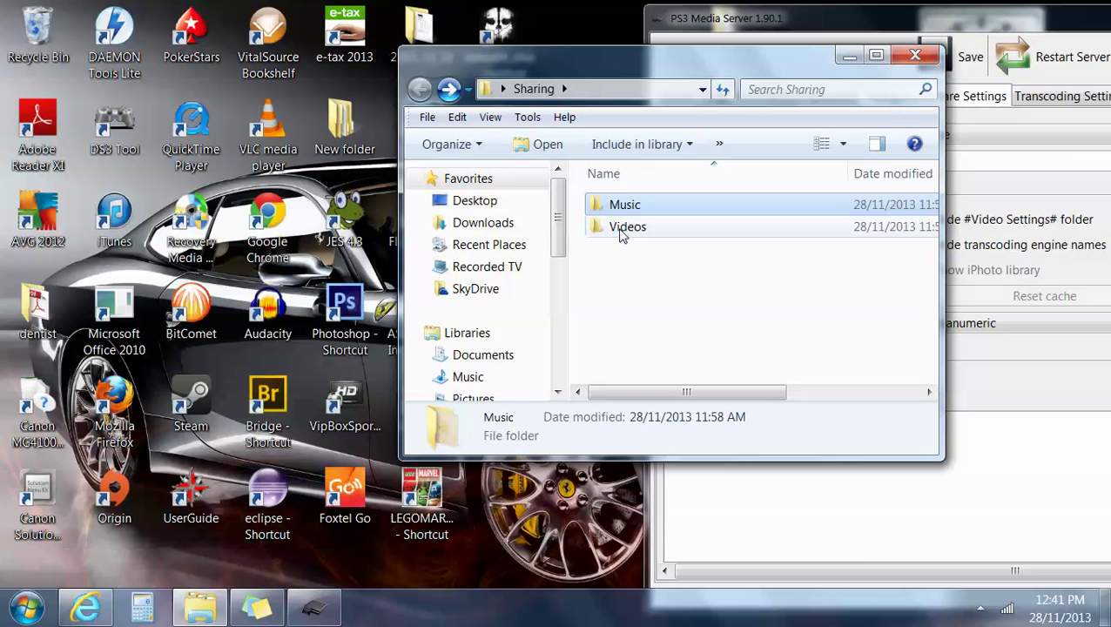
double_click(619, 227)
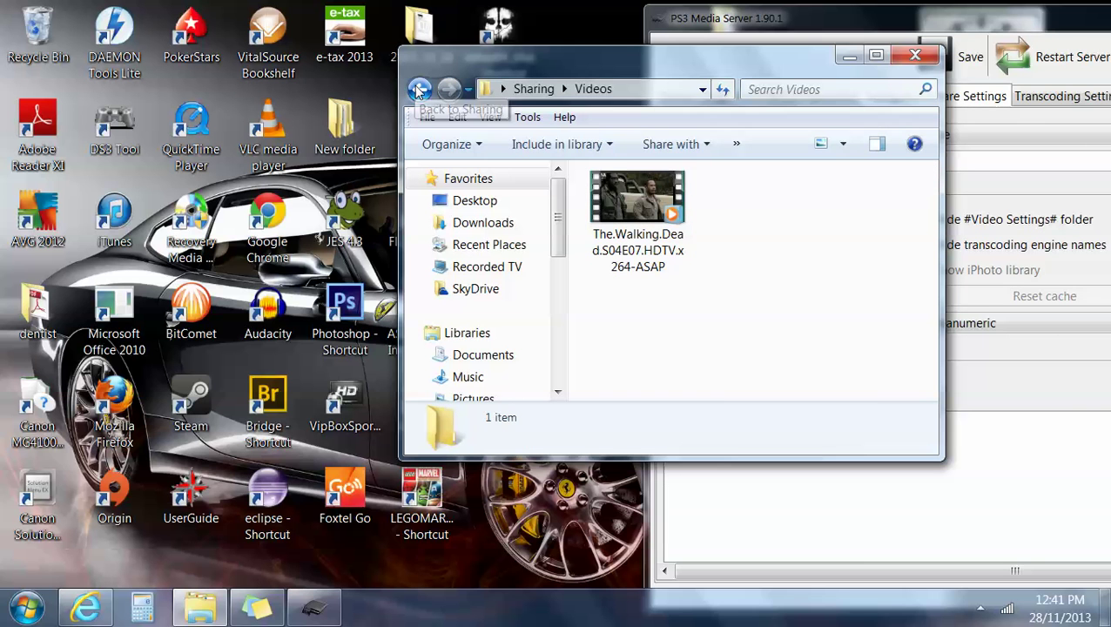
left_click(418, 89)
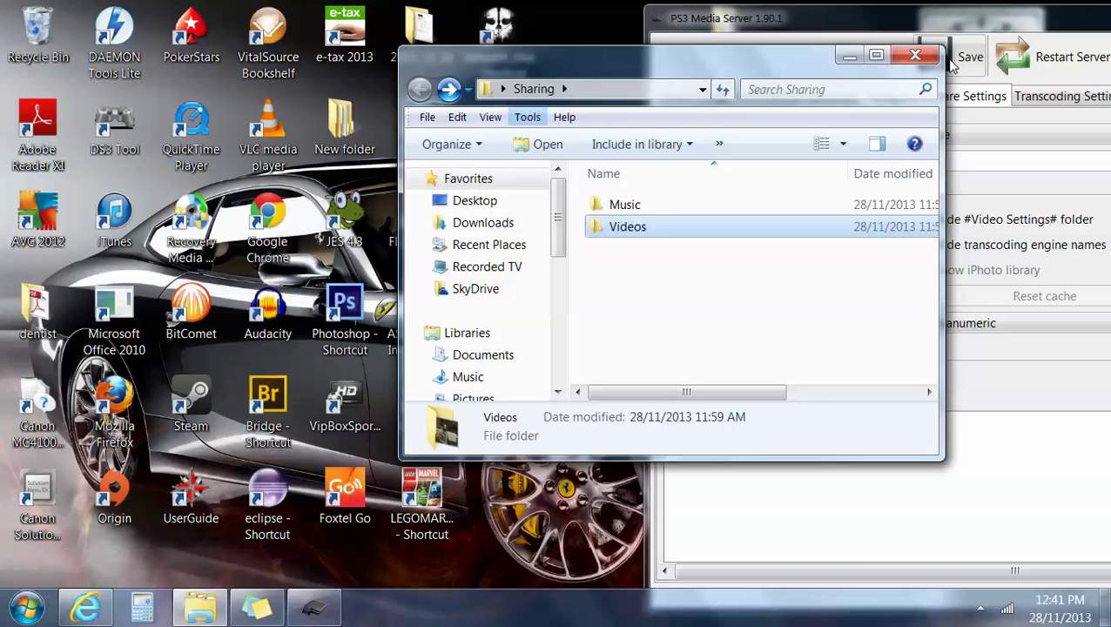
left_click(915, 58)
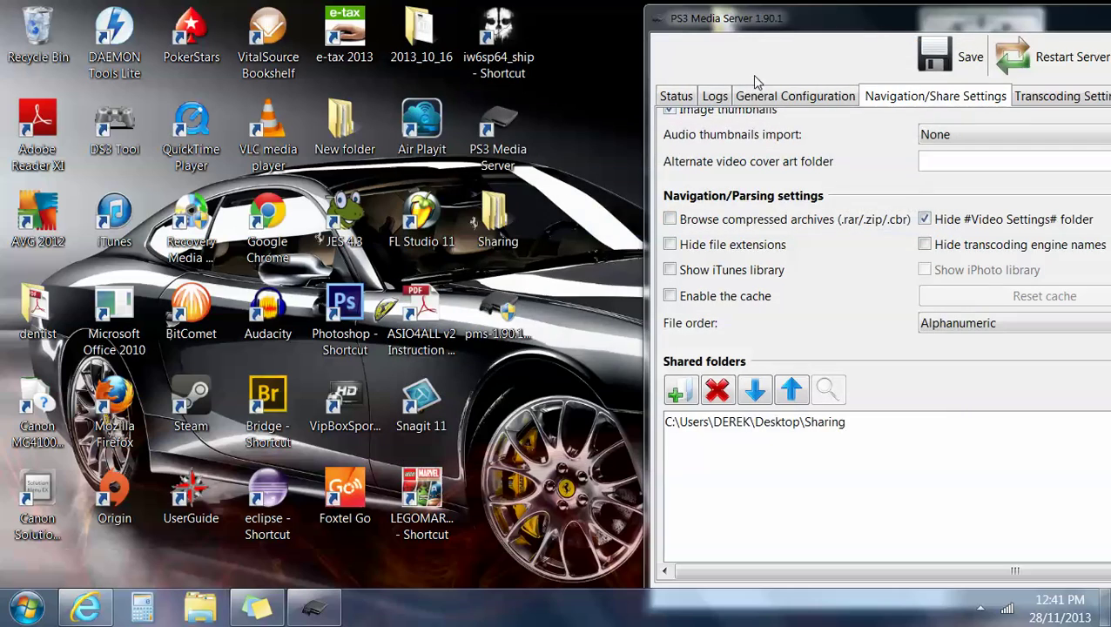
Step: Bring the media server window back into full view and open the folder chooser for adding a shared folder, cancelling without a selection
left_click_drag(875, 25, 523, 22)
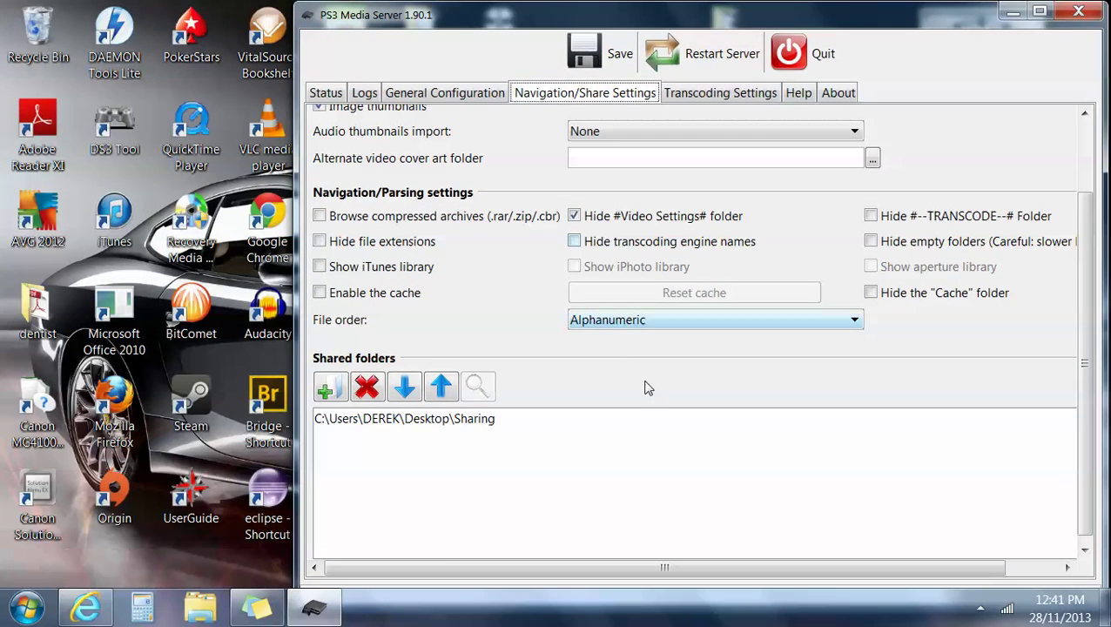
left_click(329, 386)
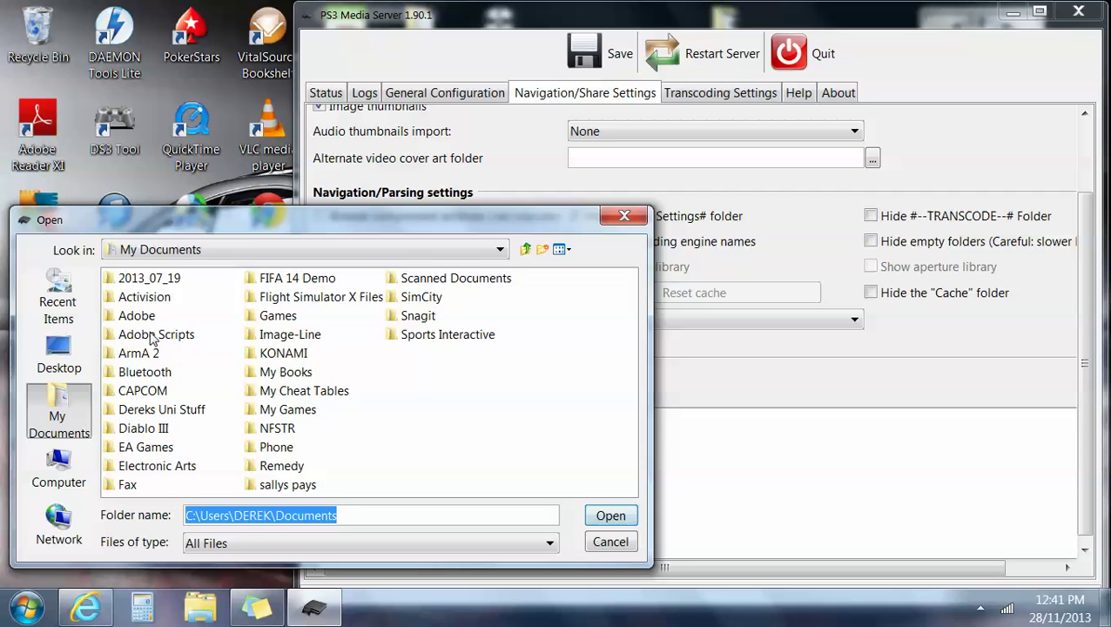
left_click(610, 542)
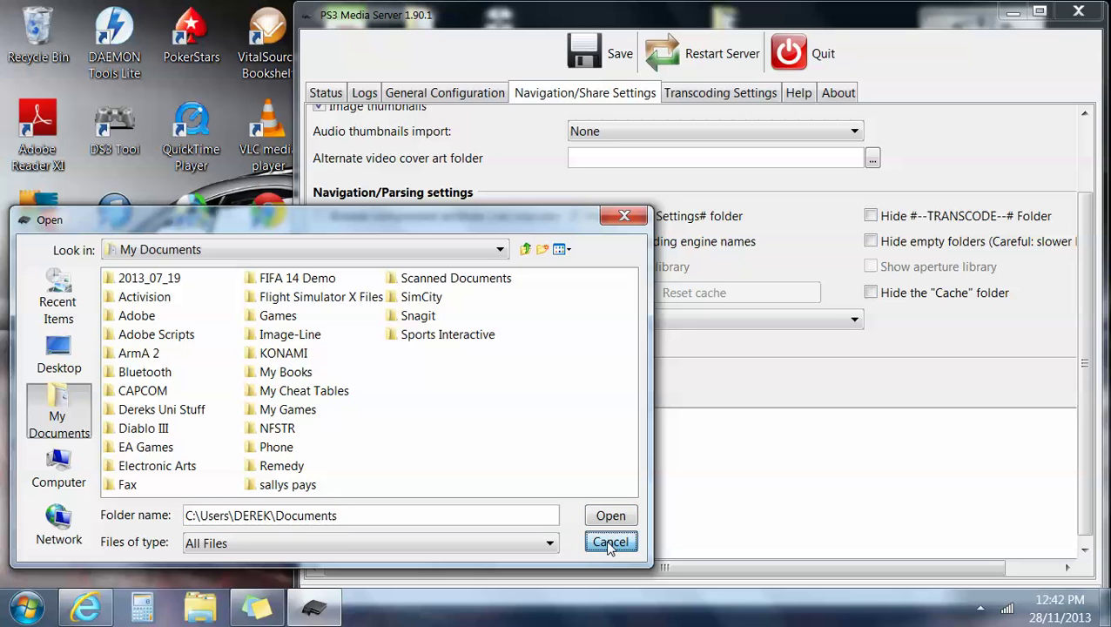